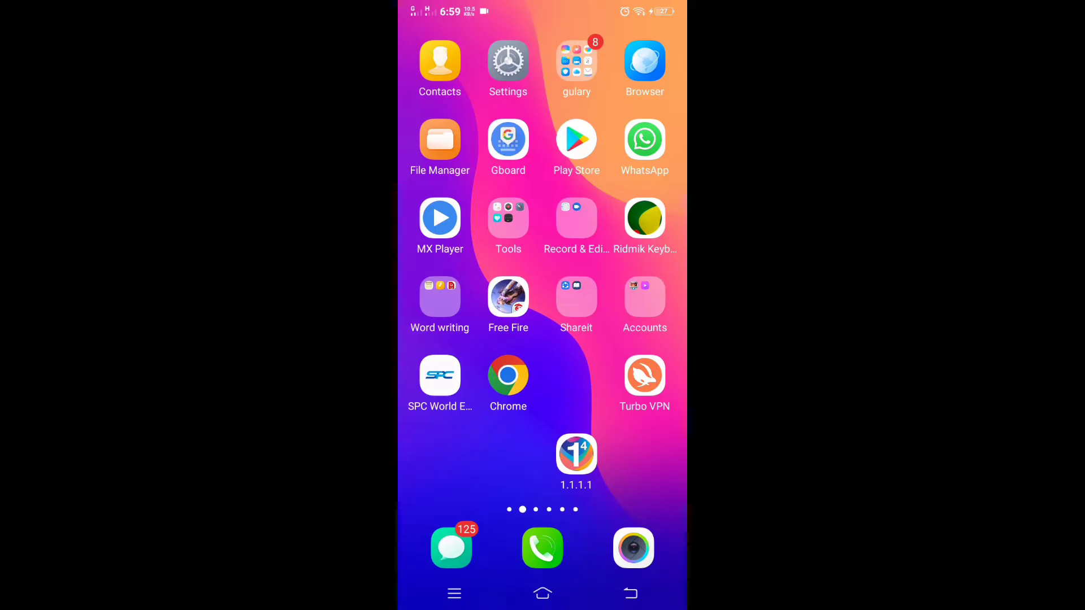
- Open the Facebook Lite listing in the Play Store and try installing it; the install fails
{"action": "left_click", "coordinate": [577, 141]}
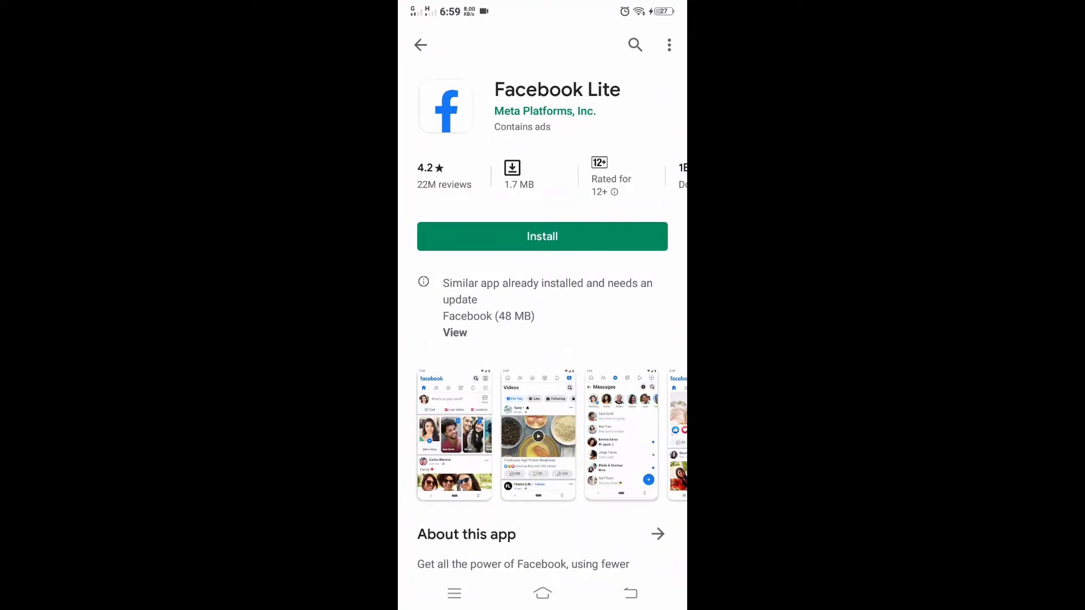
{"action": "left_click", "coordinate": [541, 235]}
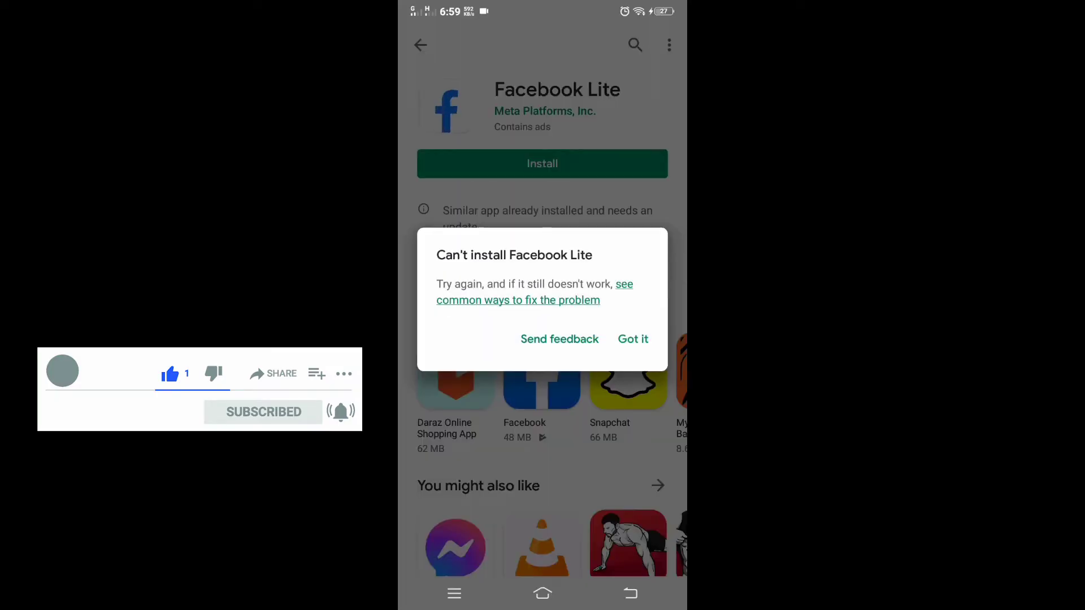
- Dismiss the Can't install error, return to the home screen and relaunch the Play Store
{"action": "left_click", "coordinate": [567, 343]}
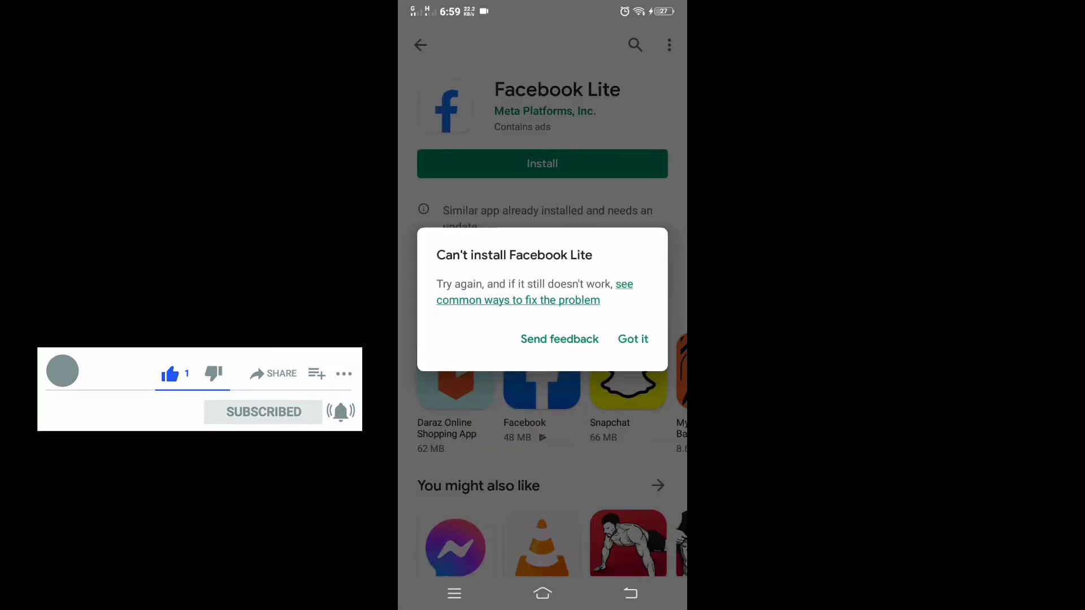
{"action": "left_click", "coordinate": [454, 594]}
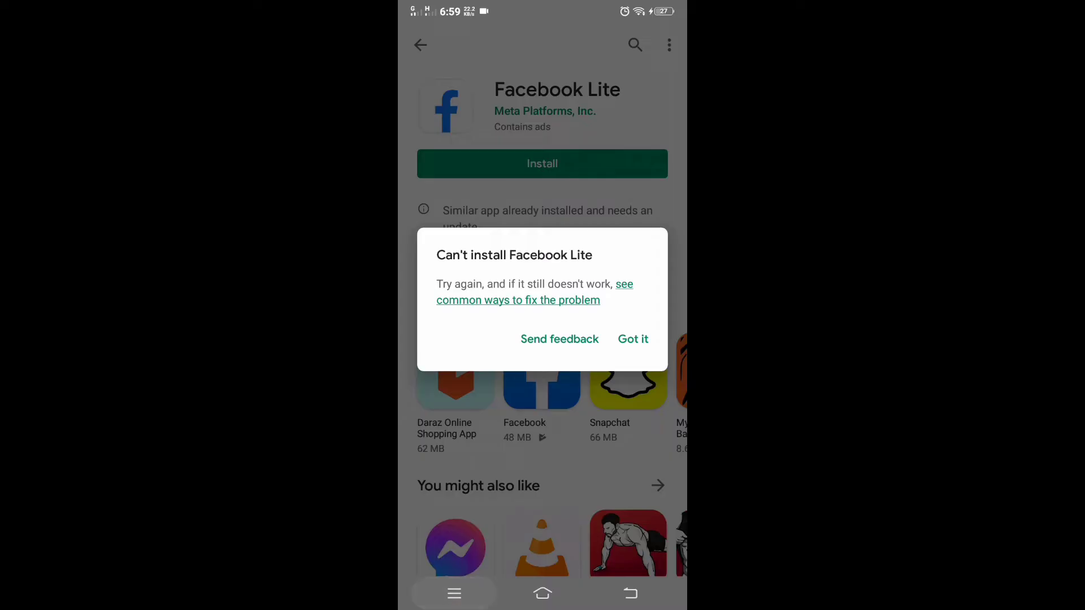
{"action": "left_click", "coordinate": [543, 595]}
{"action": "left_click", "coordinate": [576, 140]}
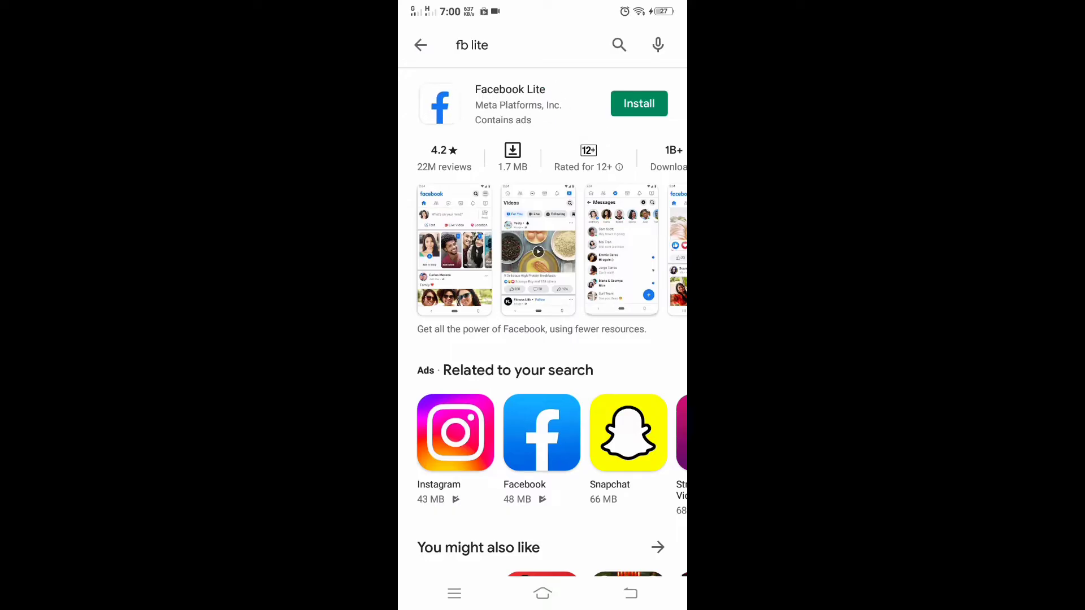
- Check the Can't install Facebook Lite notification, then swipe to the home page with Facebook
{"action": "left_click_drag", "start_coordinate": [577, 17], "coordinate": [578, 340]}
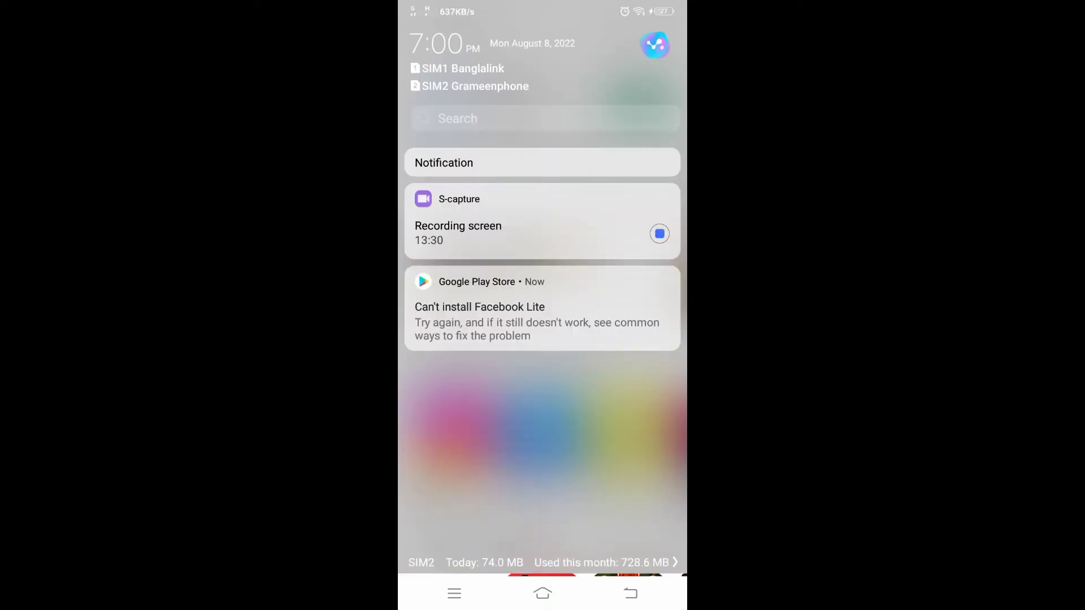
{"action": "left_click", "coordinate": [605, 318]}
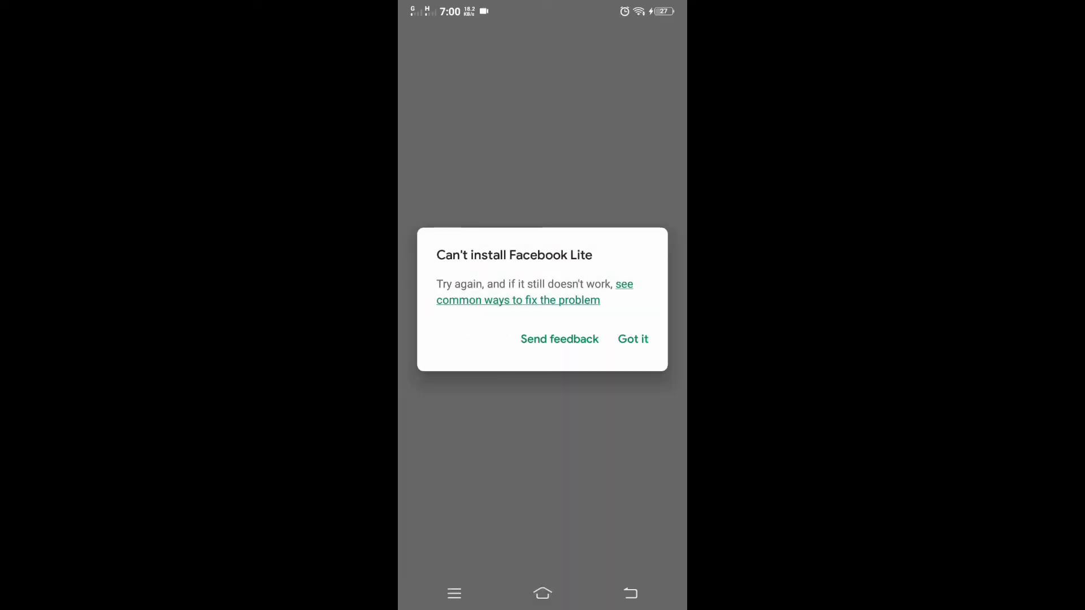
{"action": "left_click", "coordinate": [543, 594]}
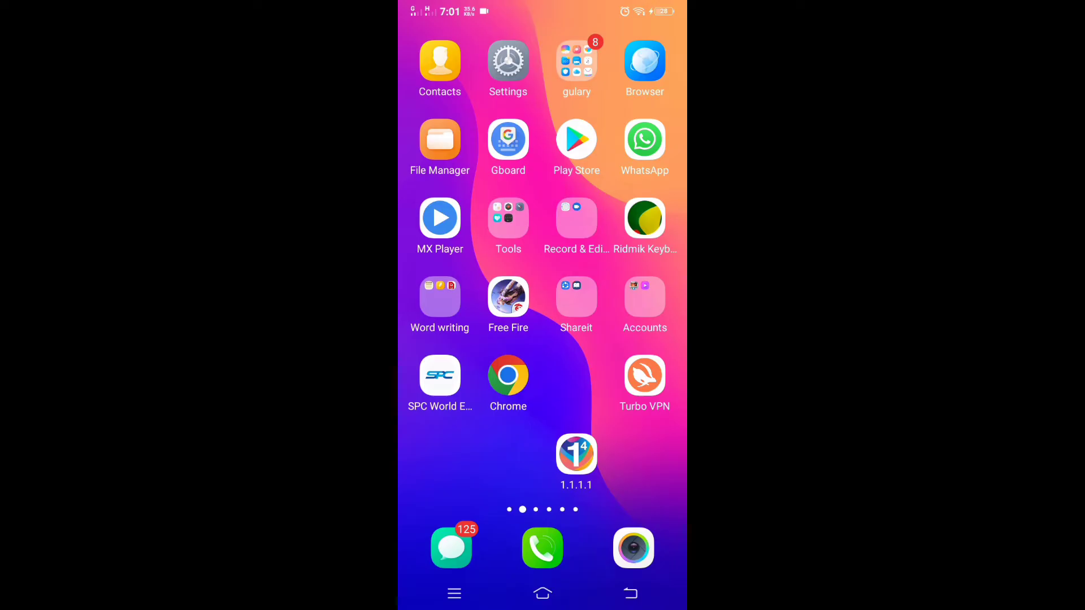
{"action": "mouse_move", "coordinate": [440, 339]}
{"action": "left_mouse_down"}
{"action": "mouse_move", "coordinate": [662, 339]}
{"action": "mouse_move", "coordinate": [424, 339]}
{"action": "left_mouse_up"}
{"action": "left_click_drag", "start_coordinate": [645, 339], "coordinate": [425, 339]}
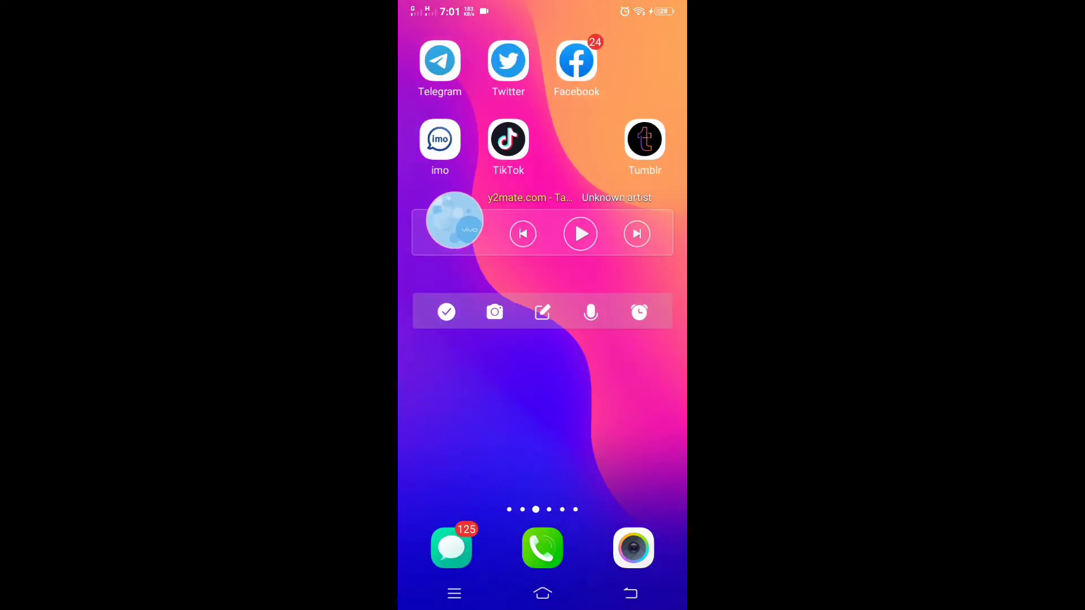
- Delete the Facebook app and its data from the home screen, then leave edit mode
{"action": "left_click", "coordinate": [581, 68]}
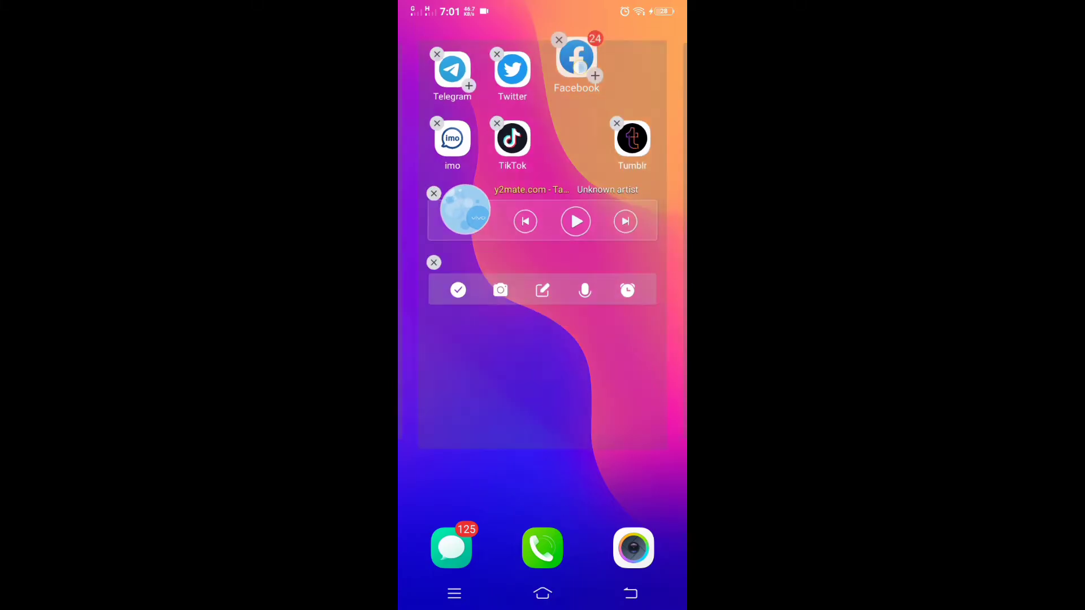
{"action": "left_click", "coordinate": [556, 56]}
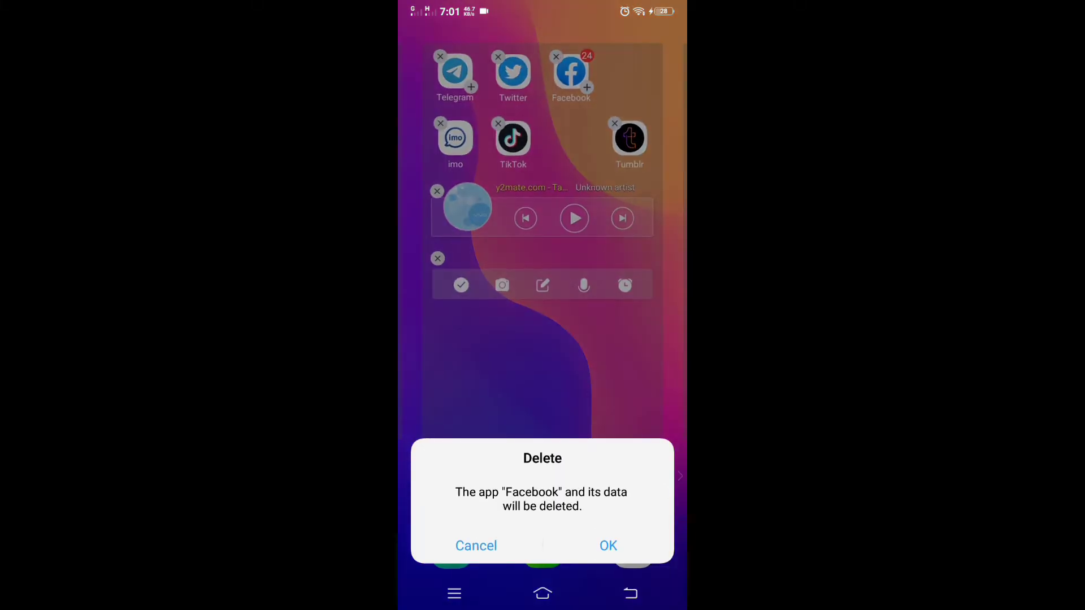
{"action": "left_click", "coordinate": [475, 545]}
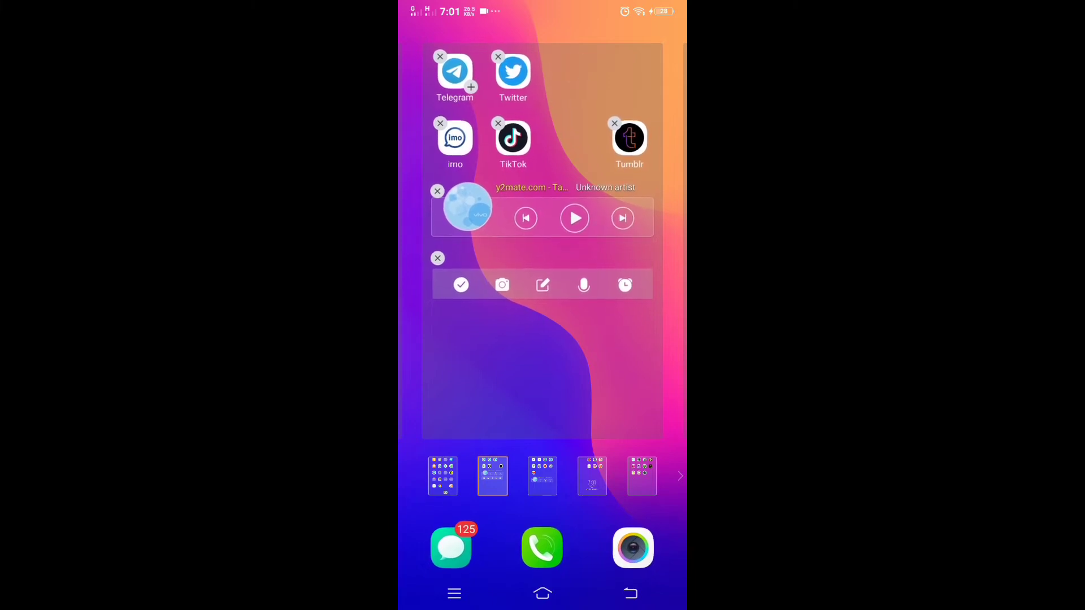
{"action": "left_click", "coordinate": [632, 597]}
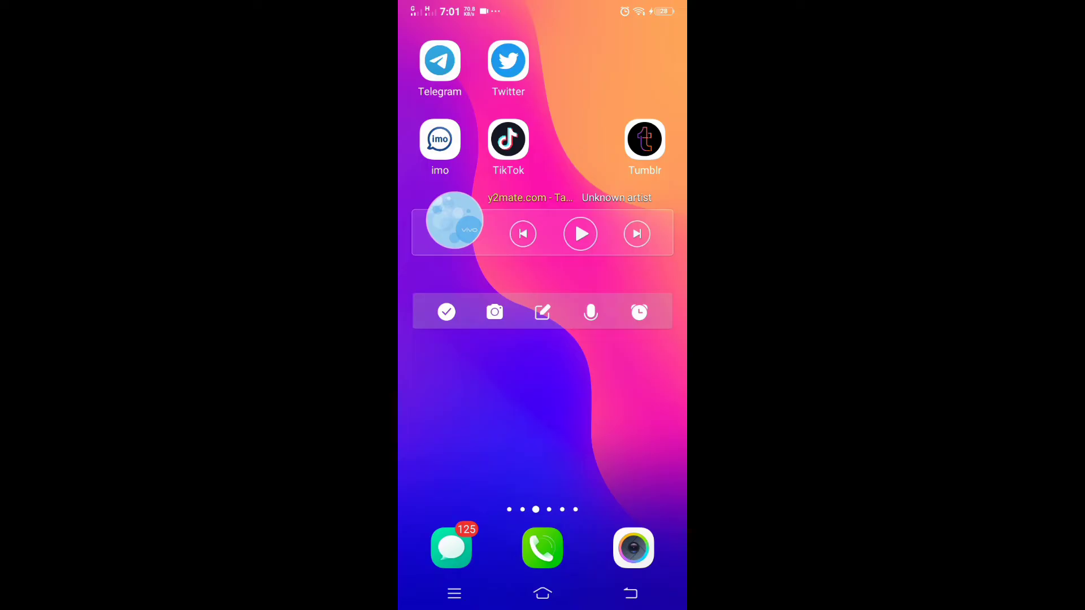
{"action": "left_click_drag", "start_coordinate": [475, 381], "coordinate": [645, 382]}
- Open the Play Store and install Facebook Lite from the fb lite results
{"action": "left_click", "coordinate": [577, 139]}
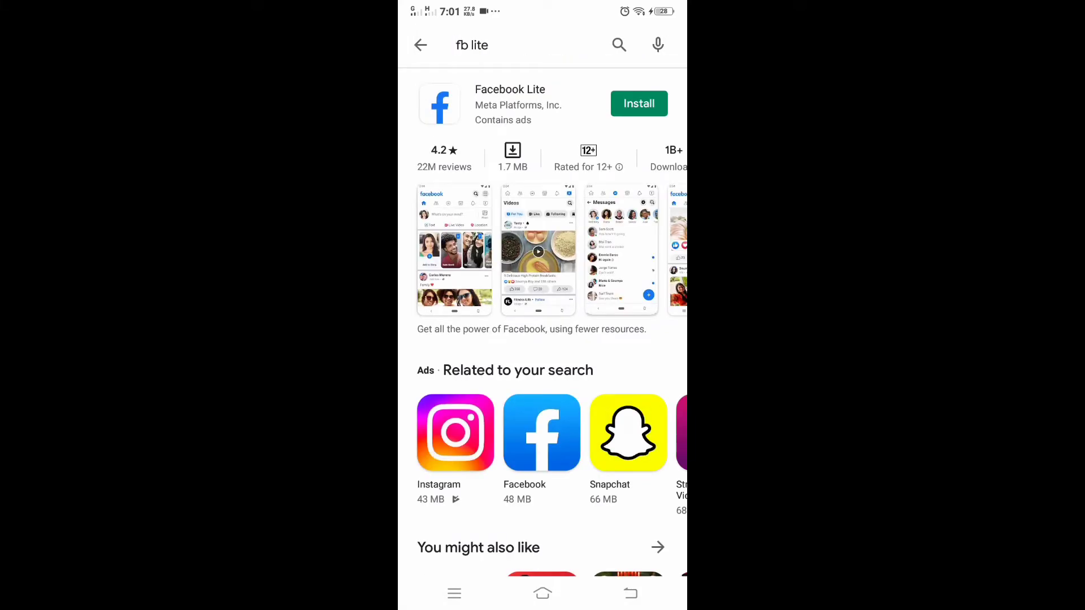
{"action": "left_click", "coordinate": [640, 103]}
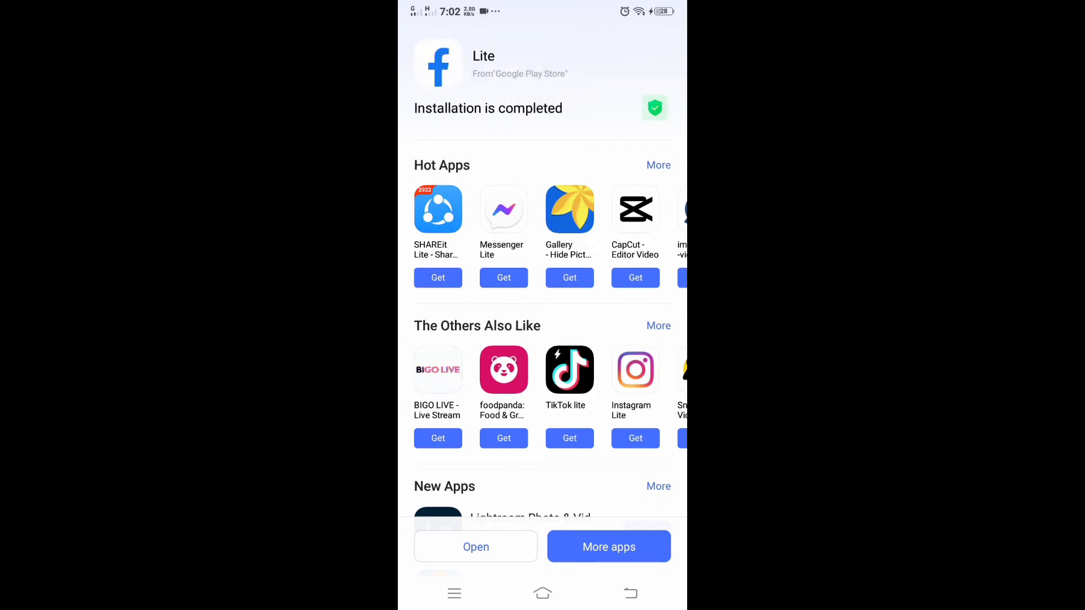
- Back out of the Play Store to the home screen and swipe to the page showing Lite
{"action": "left_click", "coordinate": [631, 594]}
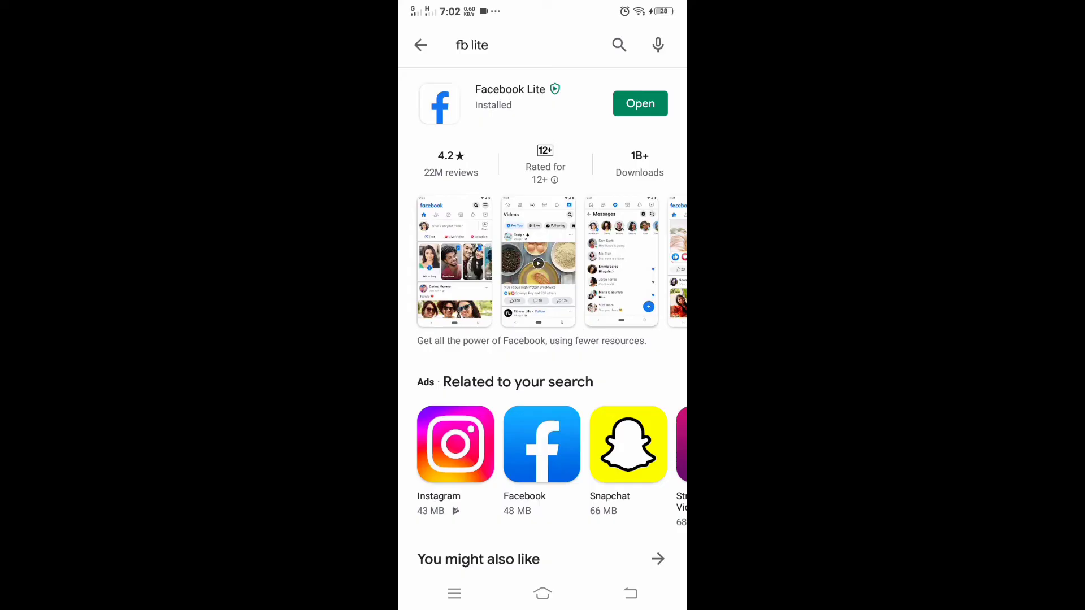
{"action": "left_click", "coordinate": [631, 594]}
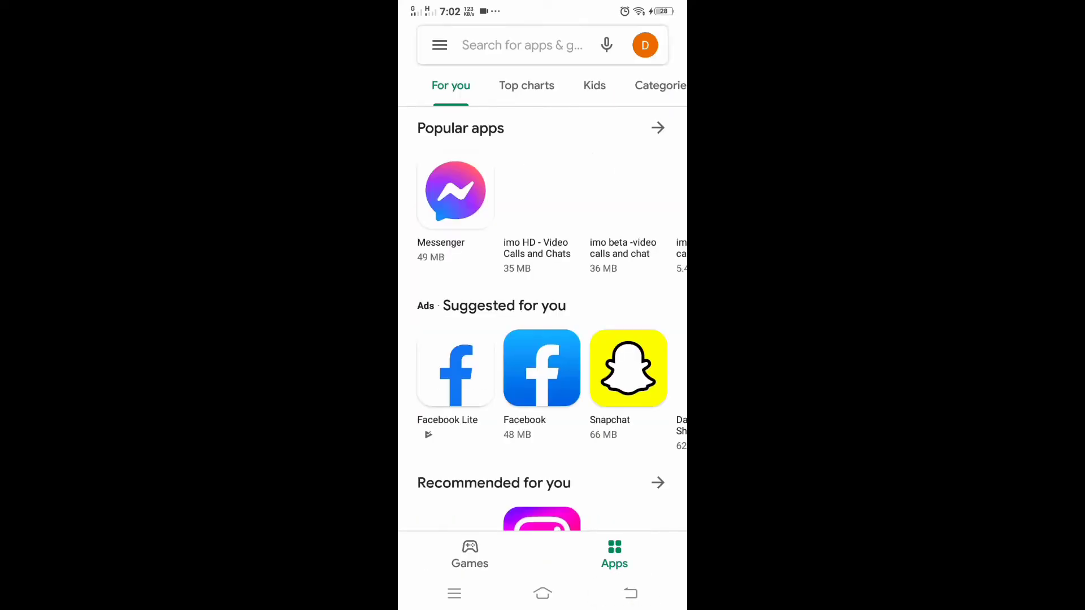
{"action": "left_click", "coordinate": [458, 593]}
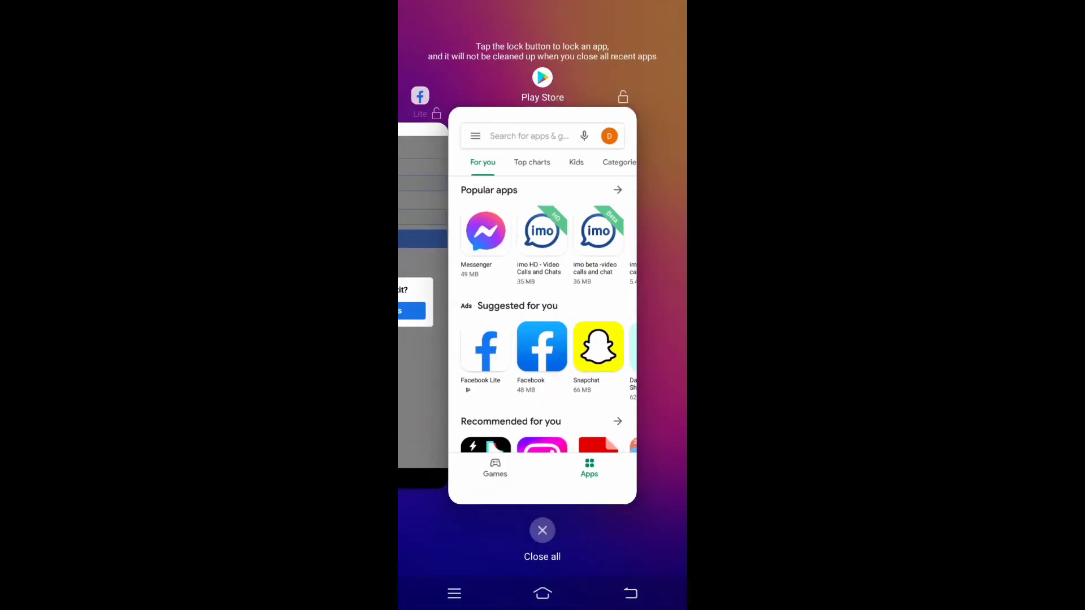
{"action": "mouse_move", "coordinate": [475, 340]}
{"action": "left_mouse_down"}
{"action": "mouse_move", "coordinate": [645, 339]}
{"action": "mouse_move", "coordinate": [458, 340]}
{"action": "left_mouse_up"}
{"action": "left_click", "coordinate": [542, 595]}
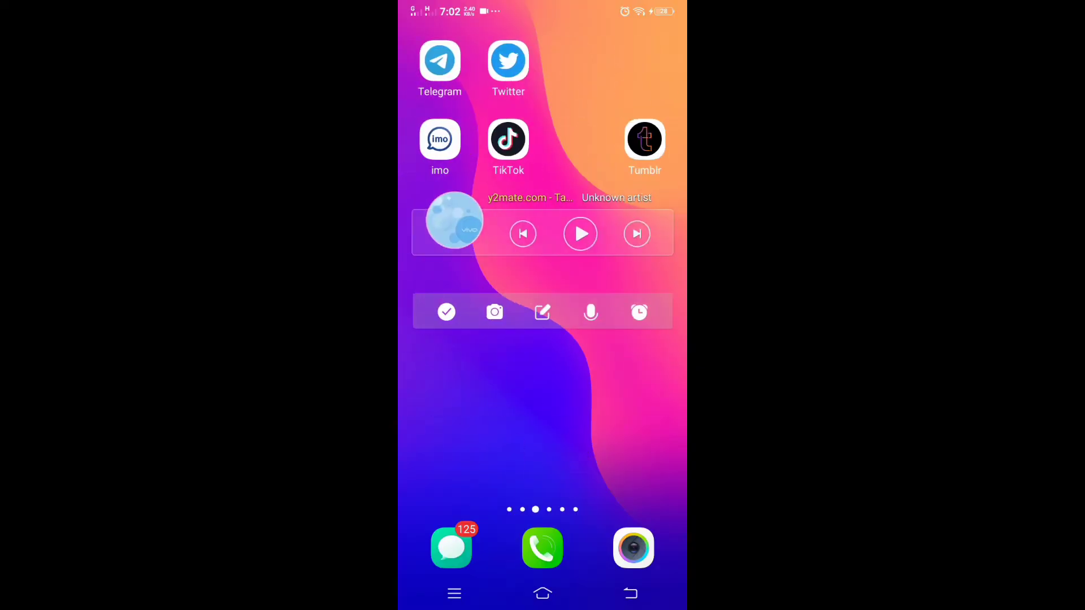
{"action": "left_click_drag", "start_coordinate": [627, 339], "coordinate": [457, 340]}
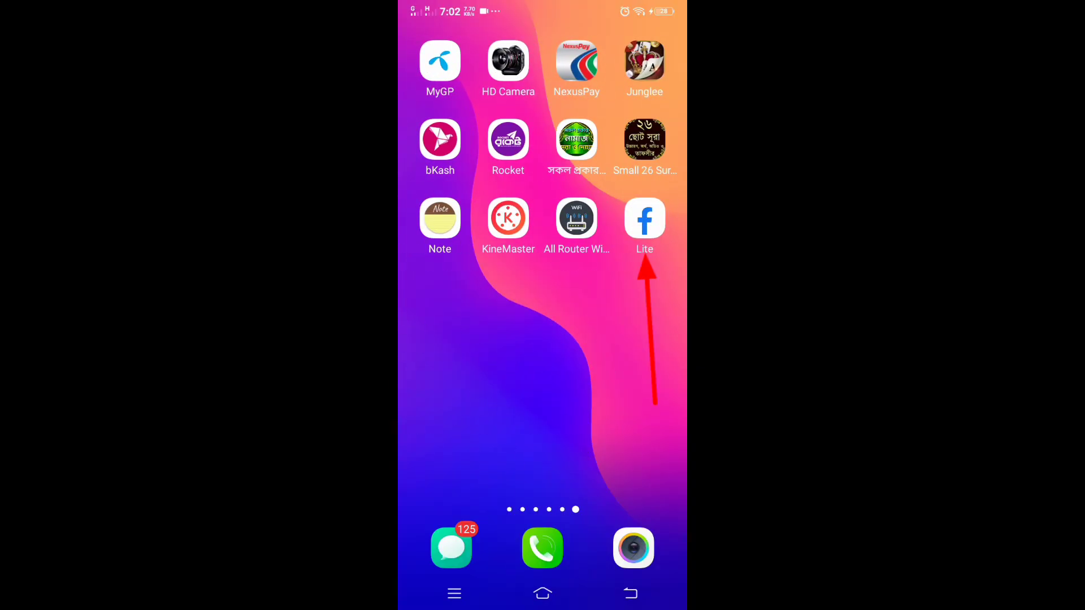
- Drag the Lite icon from the last page onto the first home page beside Chrome
{"action": "left_click", "coordinate": [645, 220]}
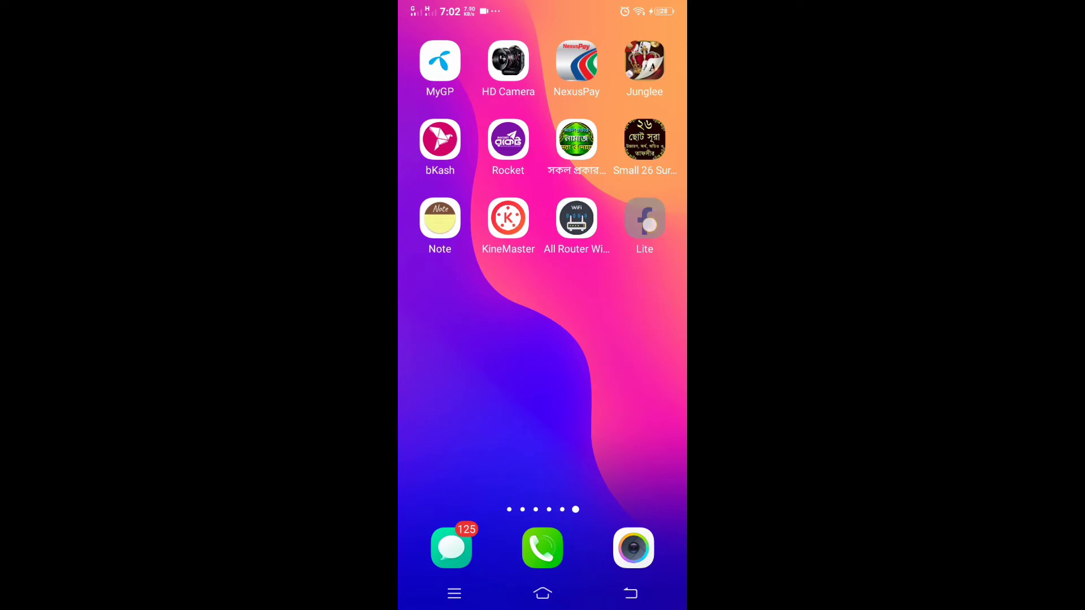
{"action": "mouse_move", "coordinate": [645, 221]}
{"action": "left_mouse_down"}
{"action": "mouse_move", "coordinate": [460, 427]}
{"action": "mouse_move", "coordinate": [443, 474]}
{"action": "left_mouse_up"}
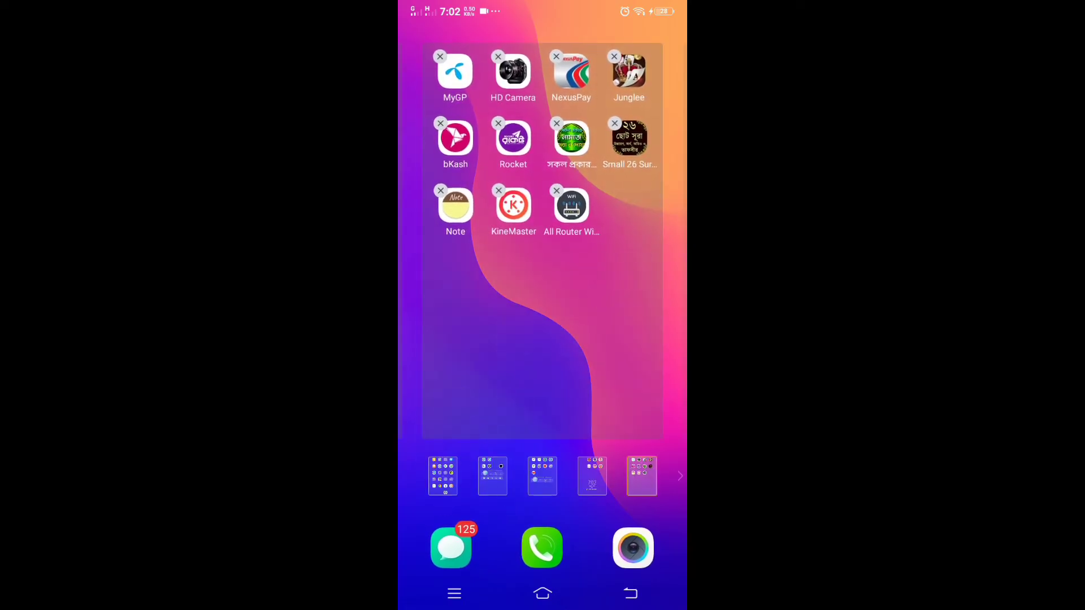
{"action": "left_click", "coordinate": [631, 593]}
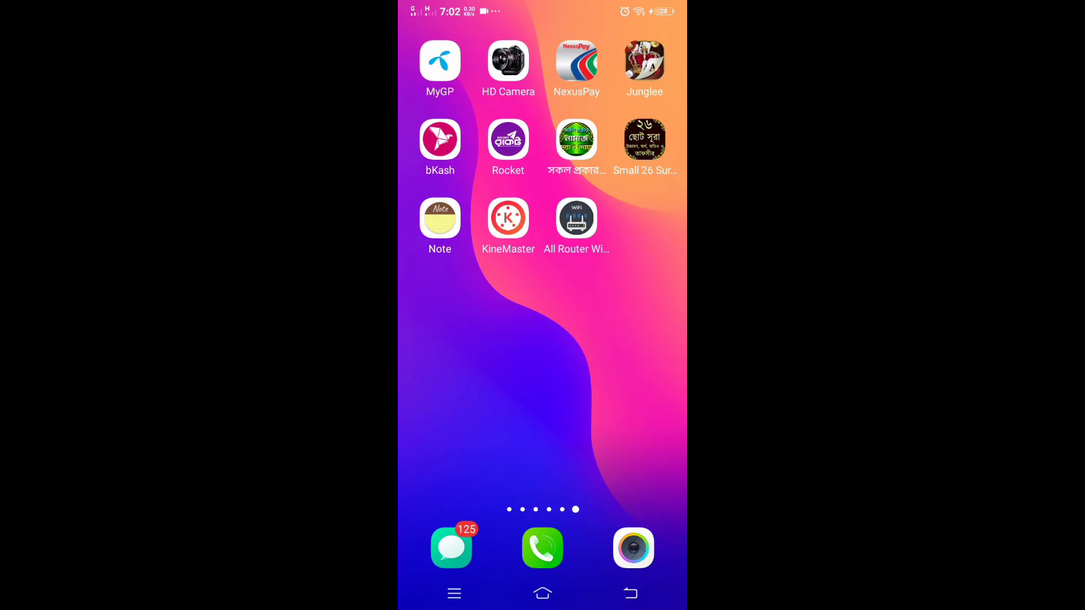
{"action": "left_click_drag", "start_coordinate": [458, 390], "coordinate": [644, 390]}
{"action": "left_click_drag", "start_coordinate": [475, 389], "coordinate": [627, 392]}
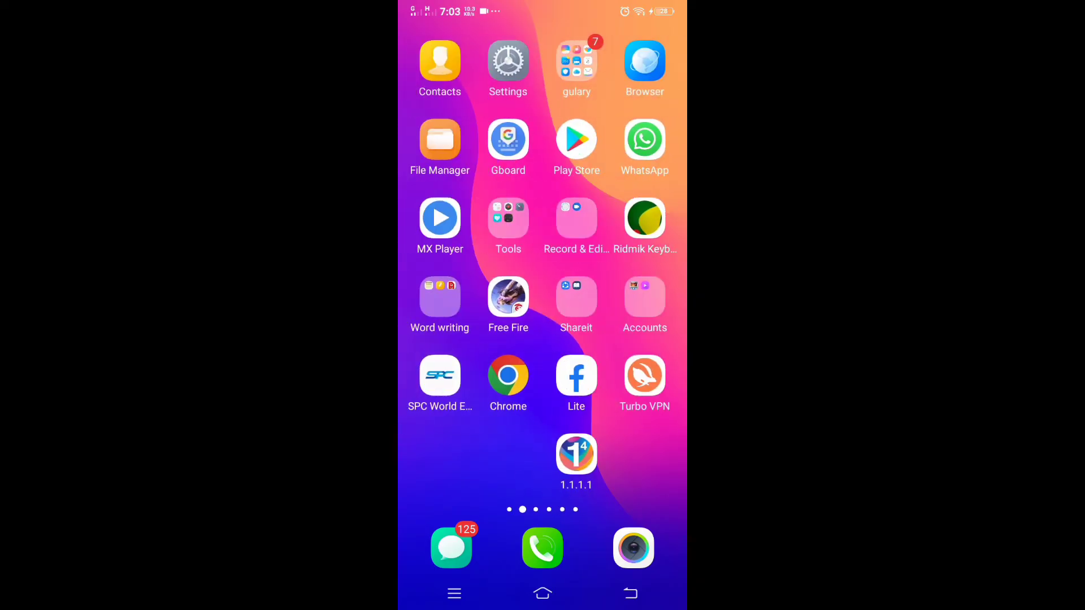
- Open the Play Store and start a new search, with fb lite and facebook suggested
{"action": "left_click", "coordinate": [577, 139]}
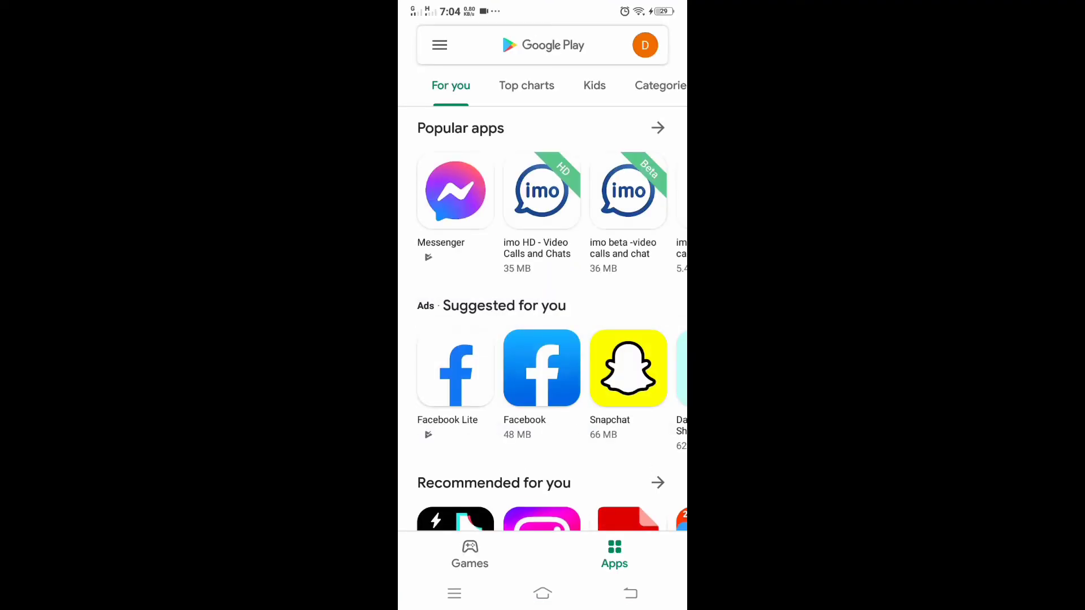
{"action": "left_click", "coordinate": [543, 44]}
{"action": "type", "text": "face"}
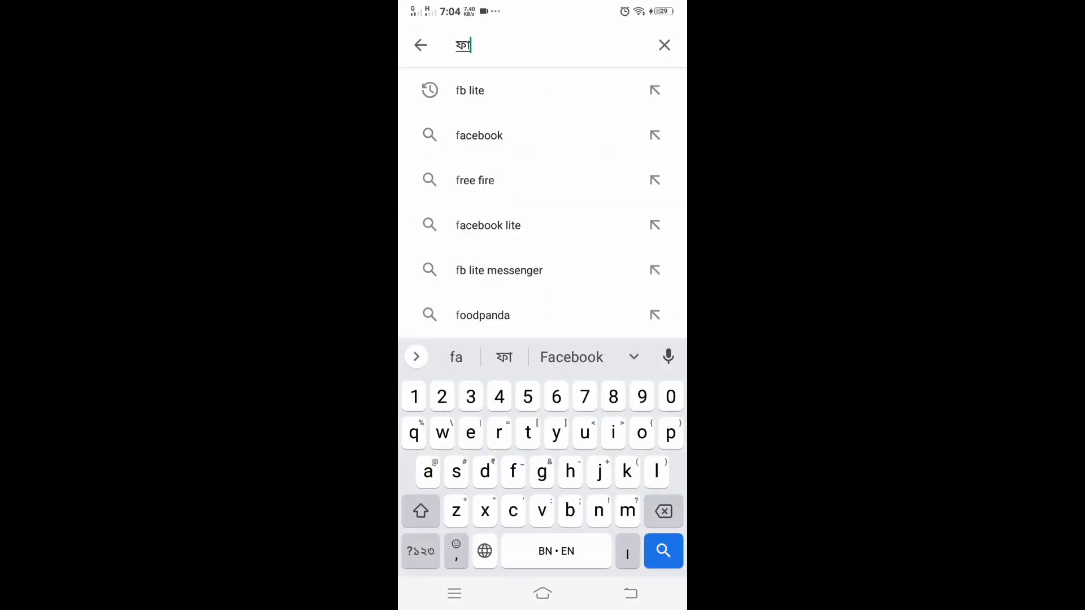